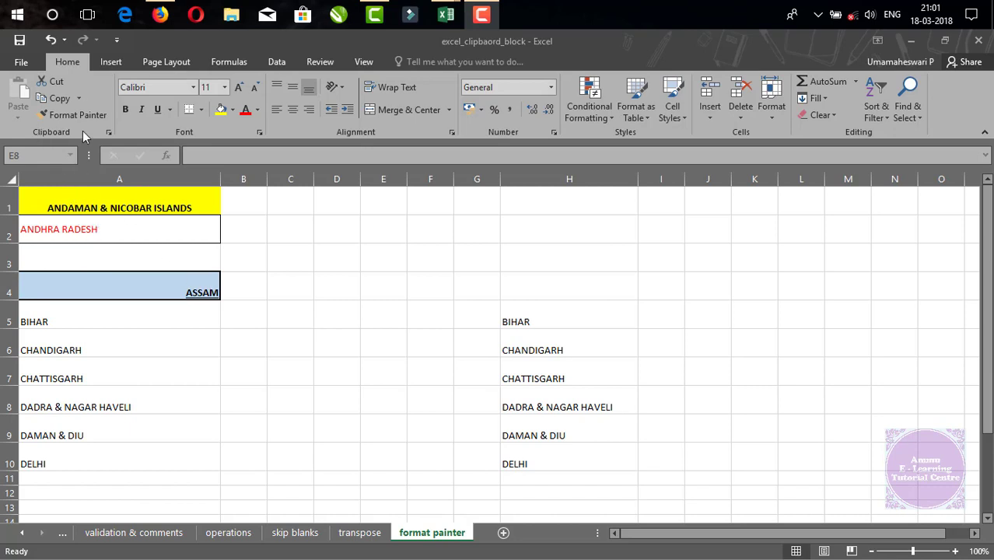
left_click(326, 210)
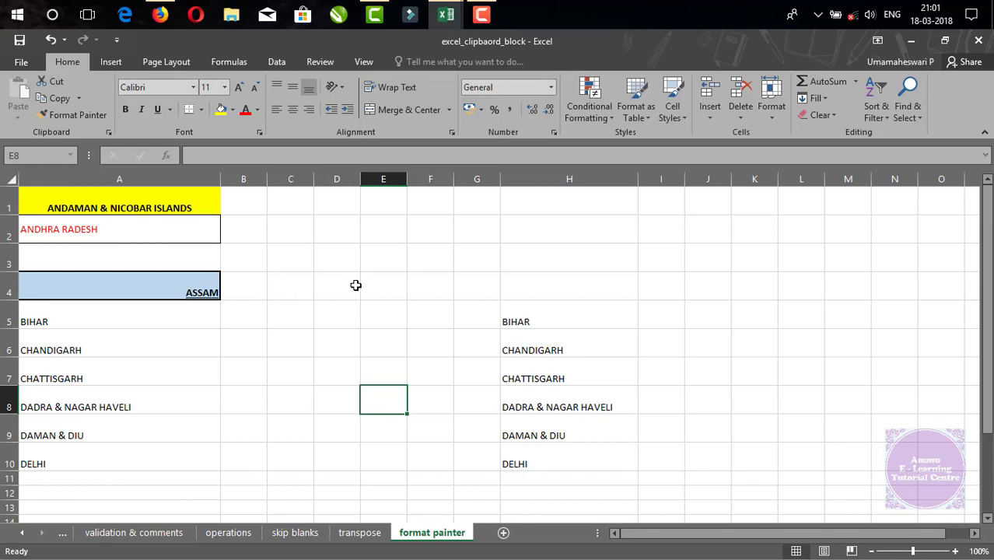
left_click(105, 198)
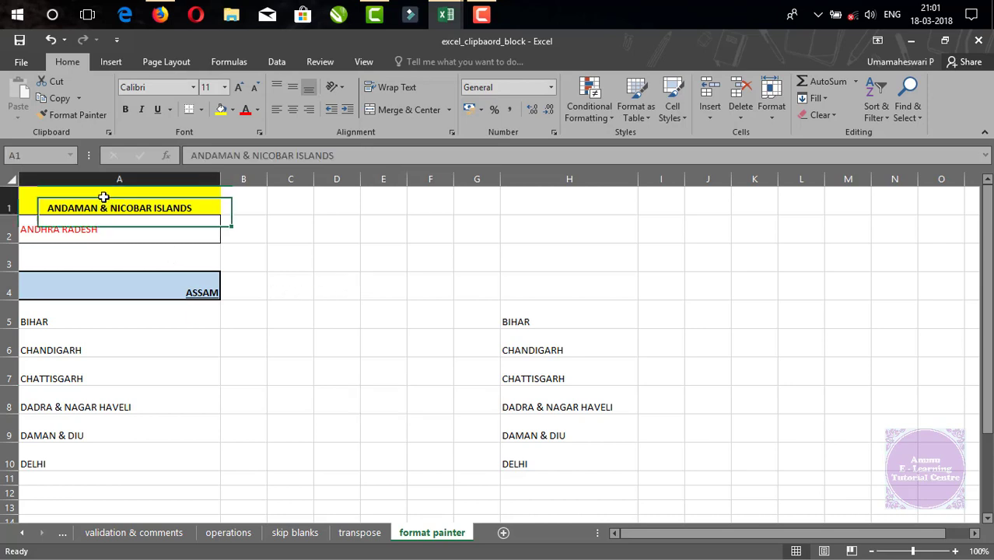
left_click(90, 226)
left_click(122, 297)
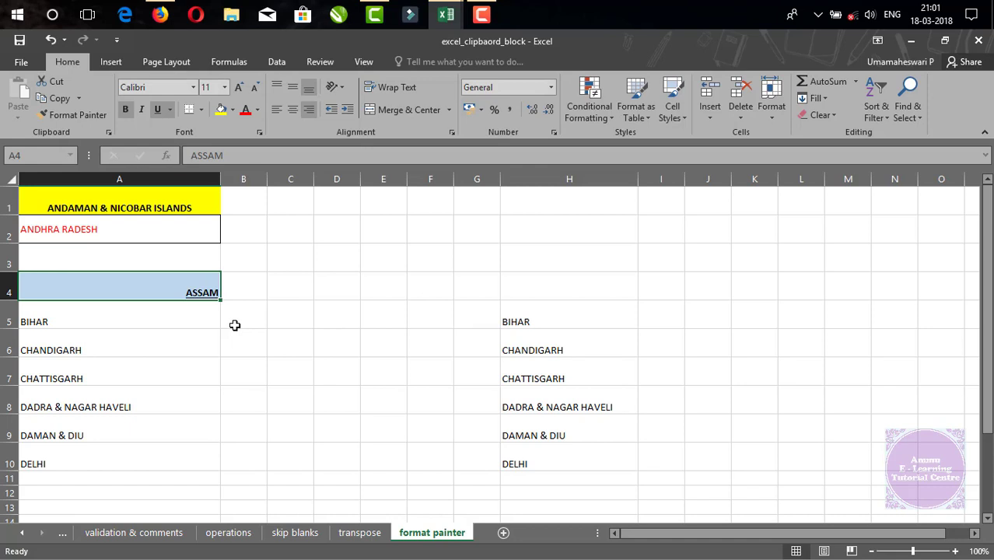
left_click(250, 316)
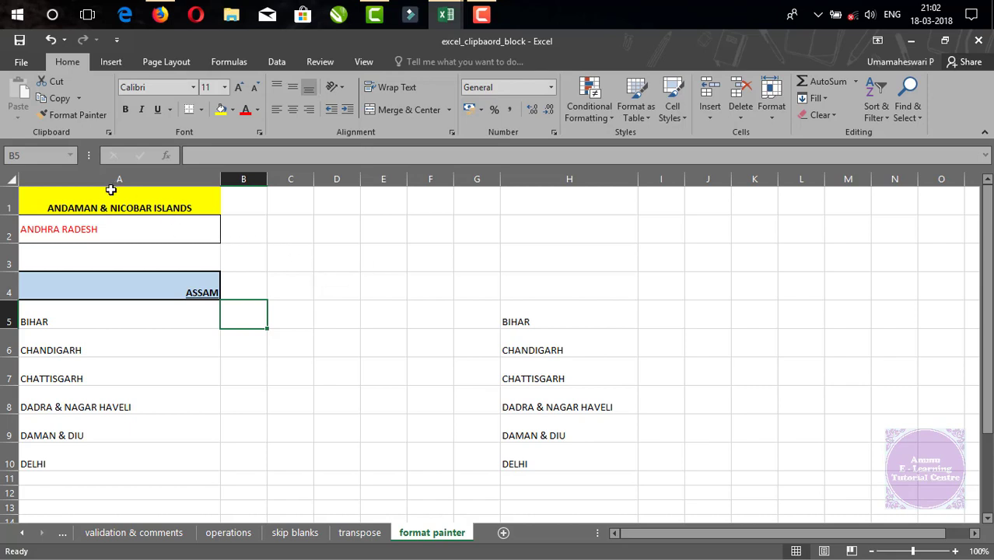
- Copy the formatting of the ANDAMAN & NICOBAR ISLANDS cell A1 onto the BIHAR cell H5 with Format Painter
left_click(89, 203)
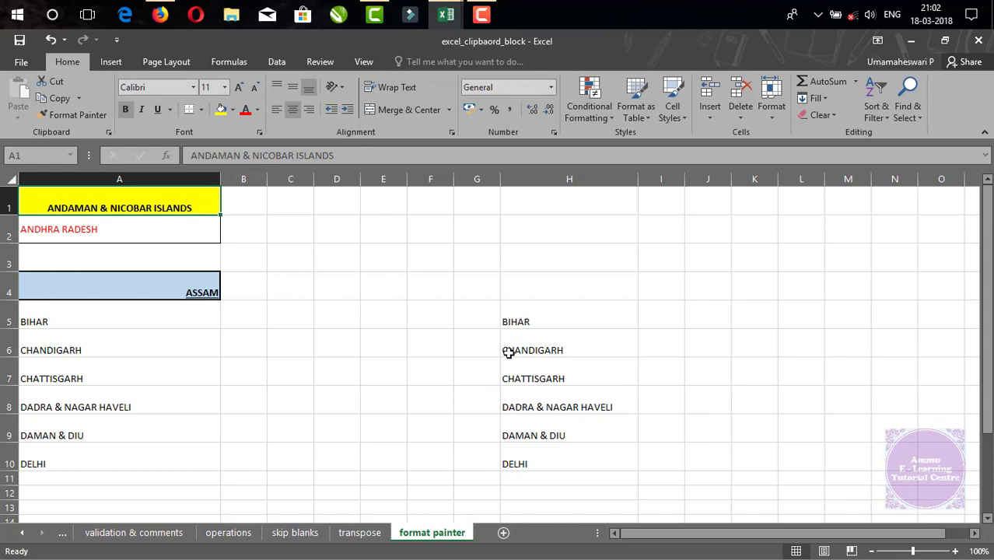
left_click(65, 115)
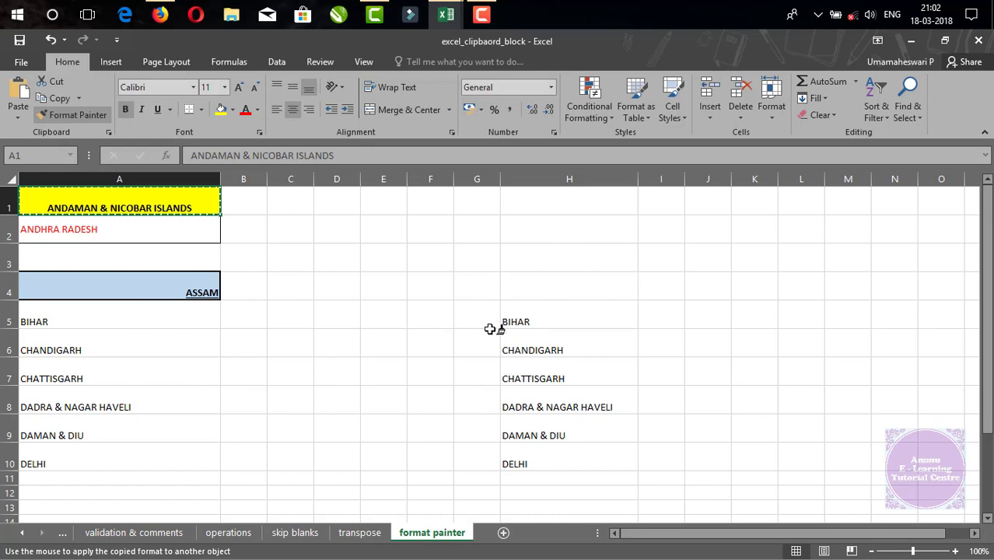
left_click(541, 321)
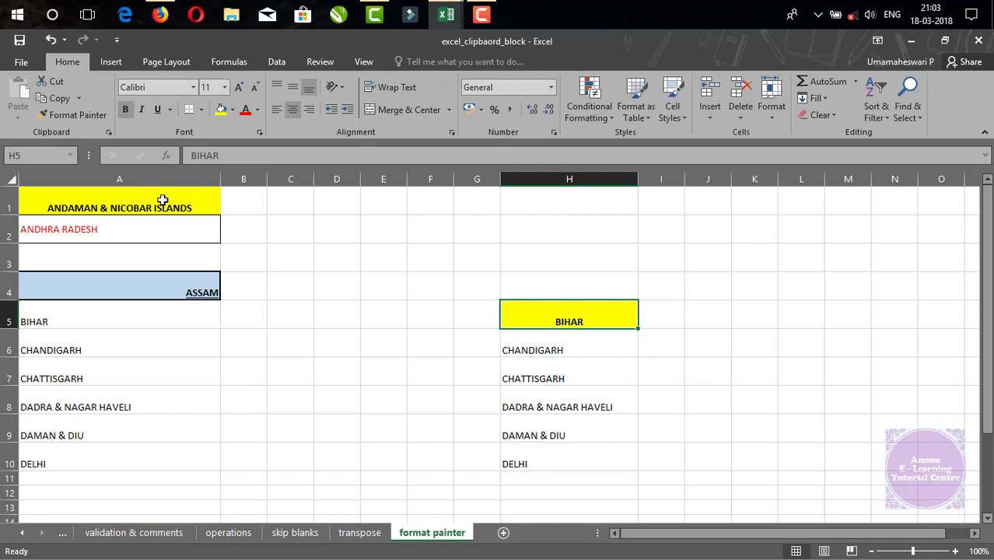
left_click(665, 436)
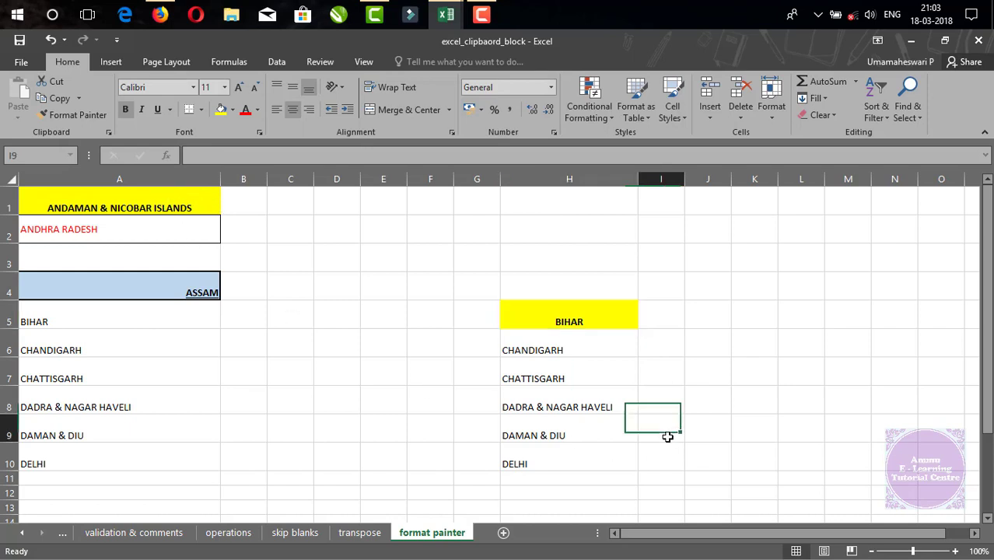
left_click(556, 323)
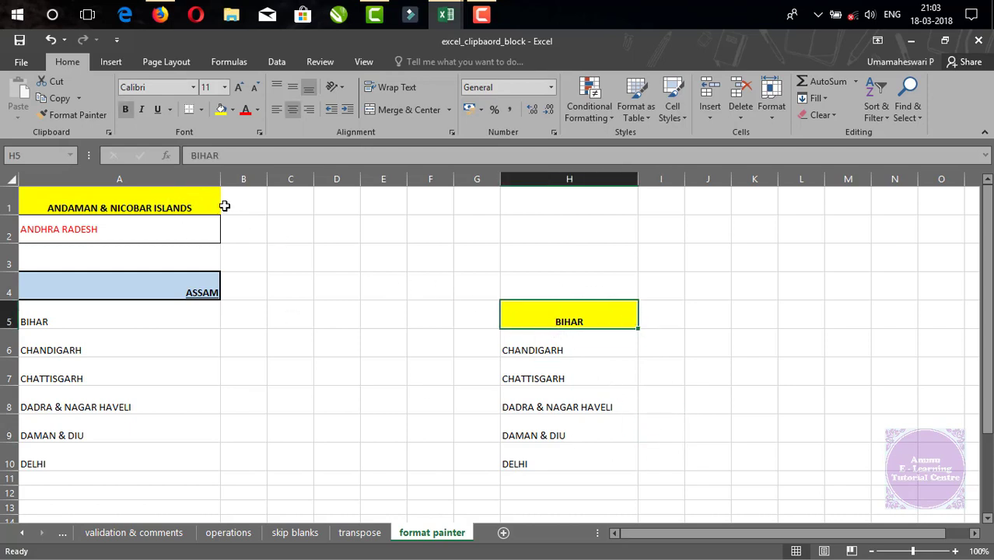
left_click(161, 195)
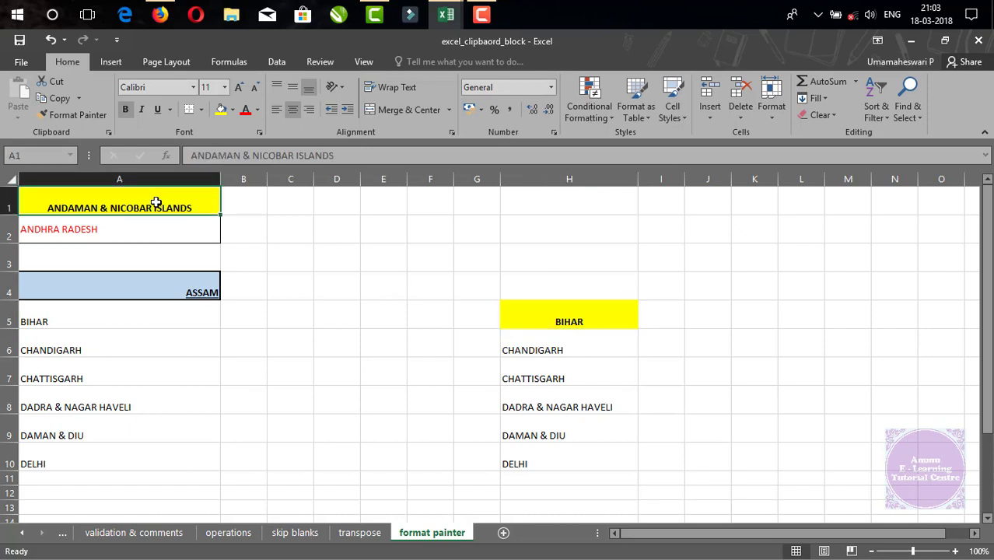
left_click(589, 314)
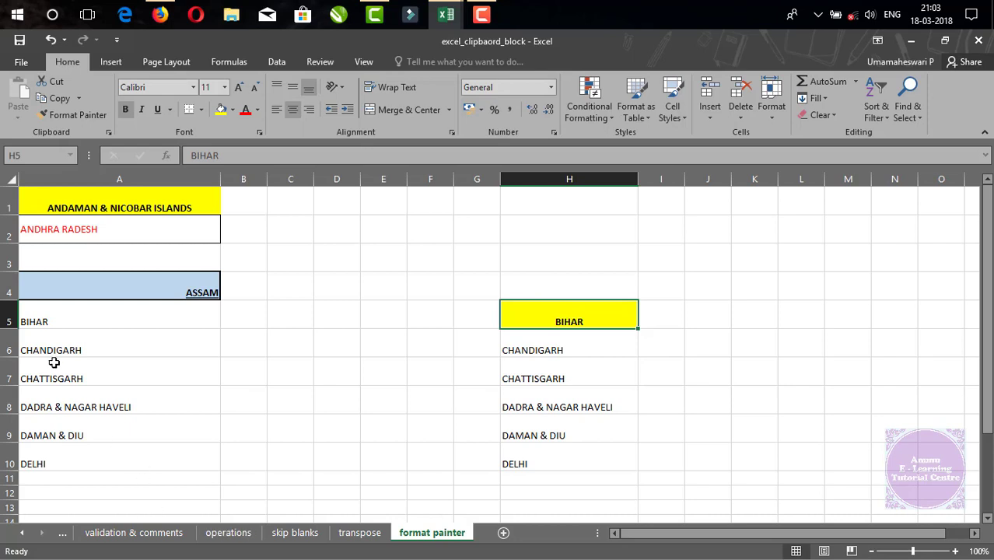
- Copy the formatting of the ANDHRA RADESH cell A2 onto the CHATTISGARH cell H7 with Format Painter
left_click(92, 230)
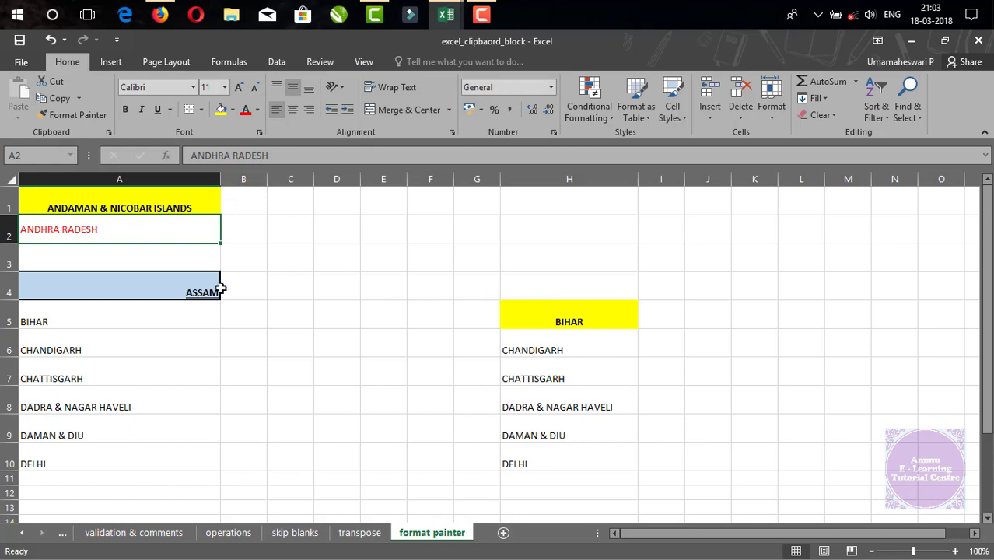
left_click(257, 274)
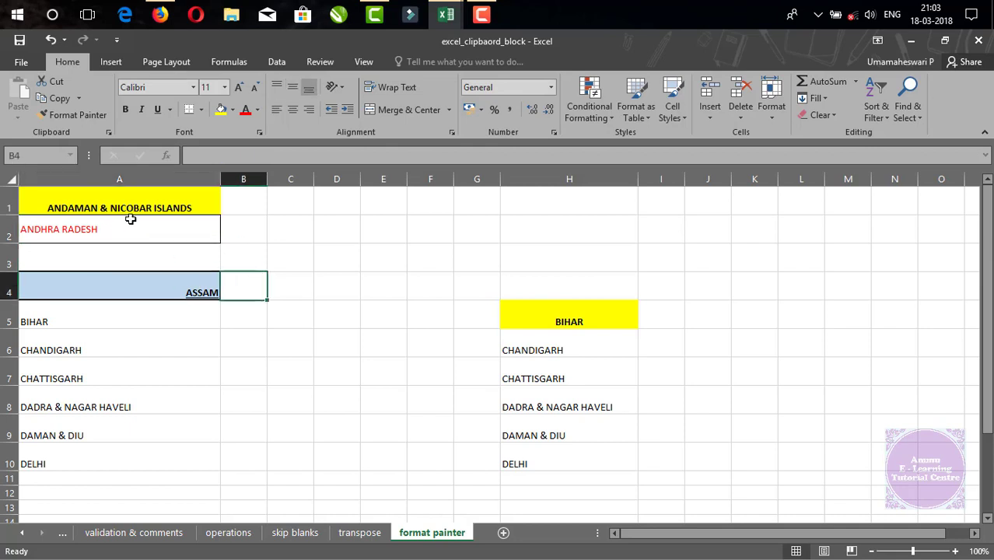
left_click(129, 224)
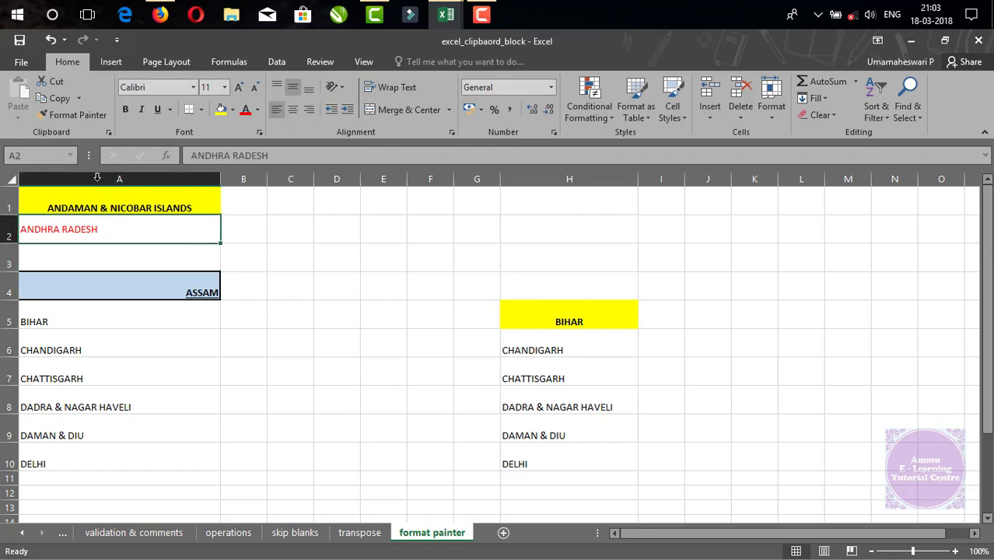
left_click(65, 117)
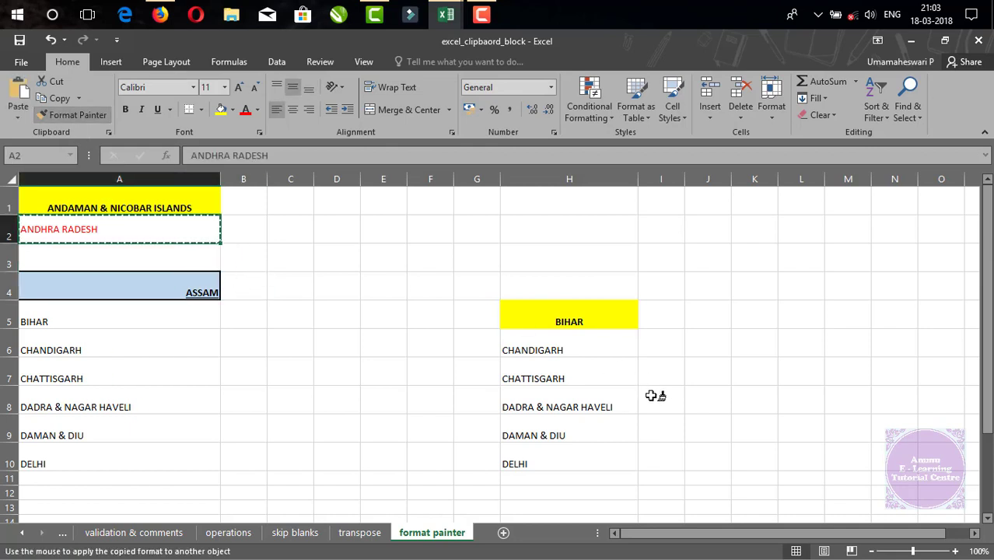
left_click(576, 380)
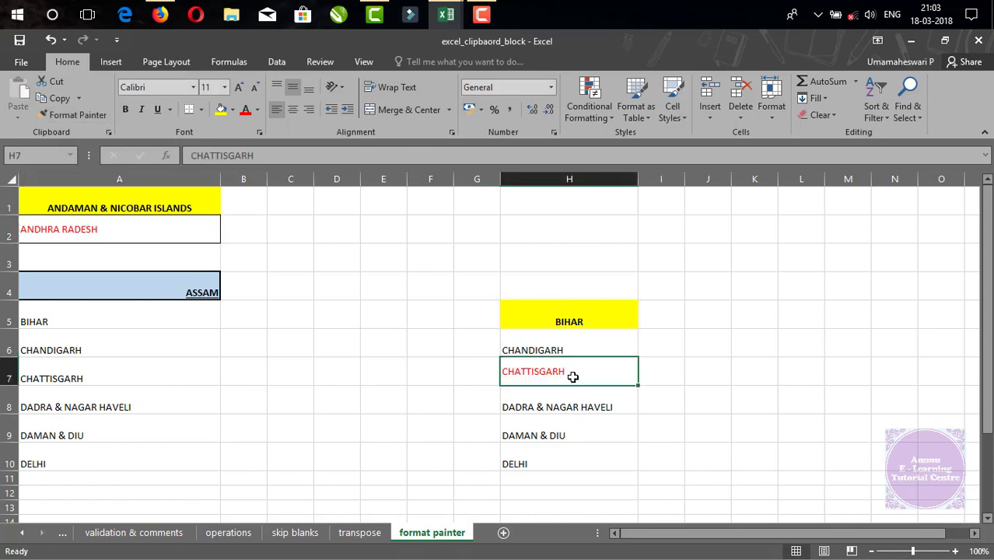
left_click(865, 490)
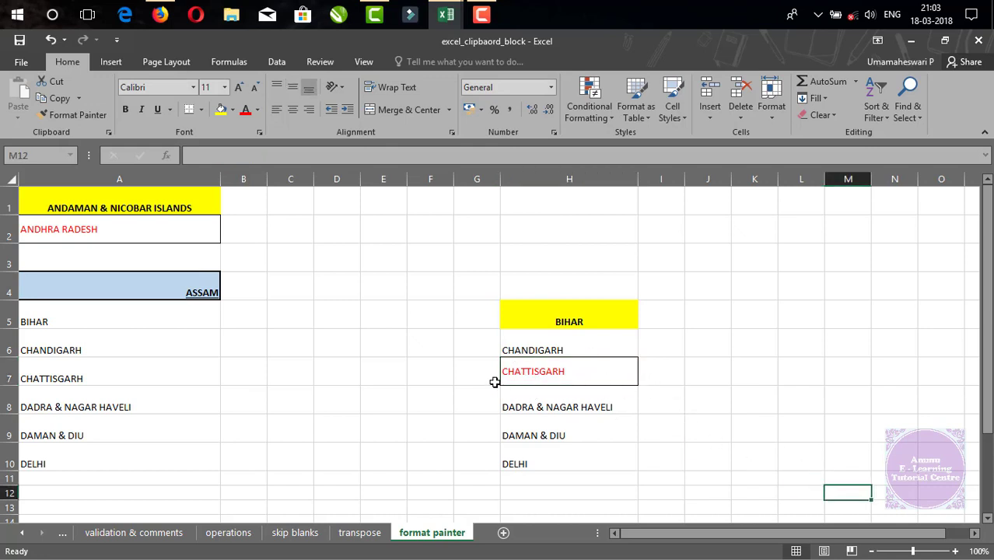
left_click(592, 382)
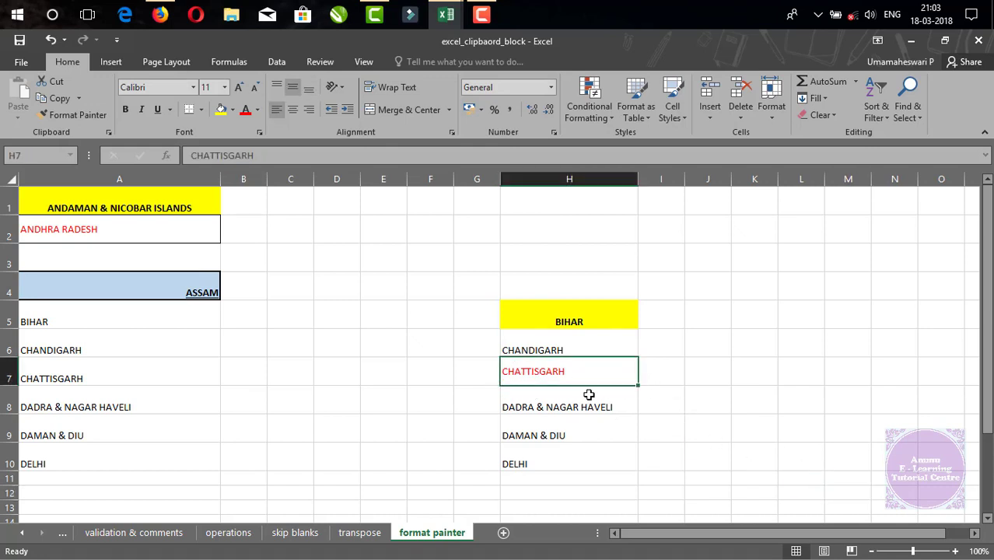
- Apply the formatting of cell A1 to the empty cell H2 with Format Painter
left_click(106, 206)
left_click(72, 112)
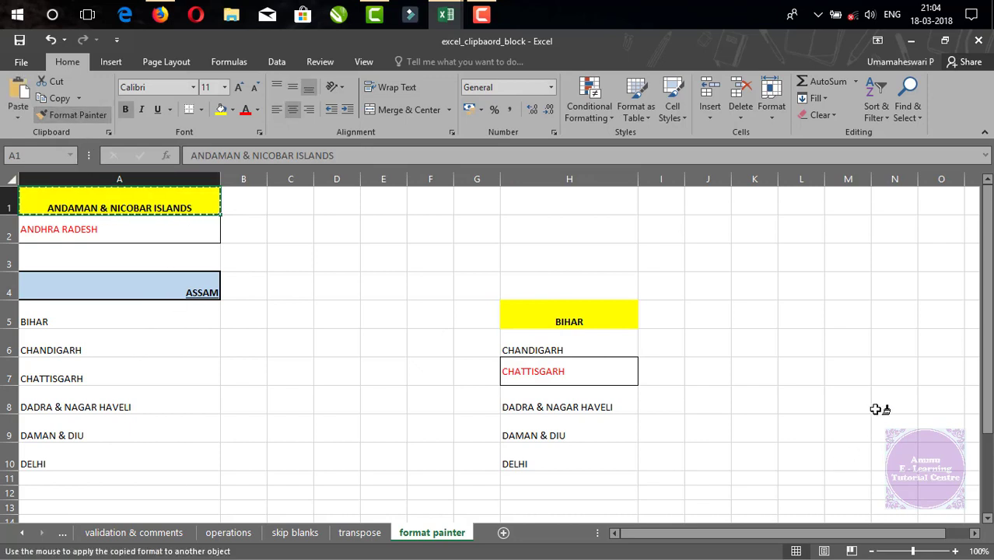
left_click(576, 229)
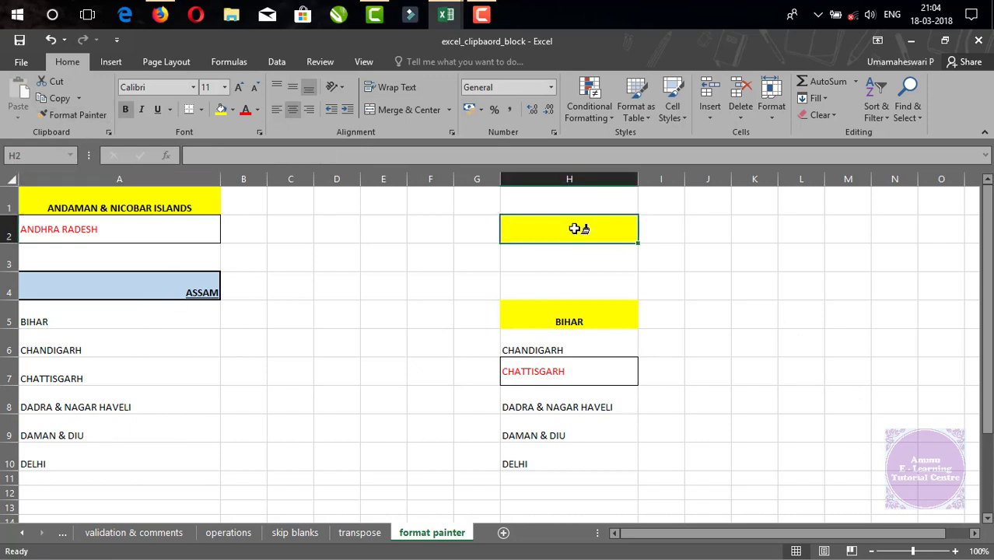
left_click(808, 311)
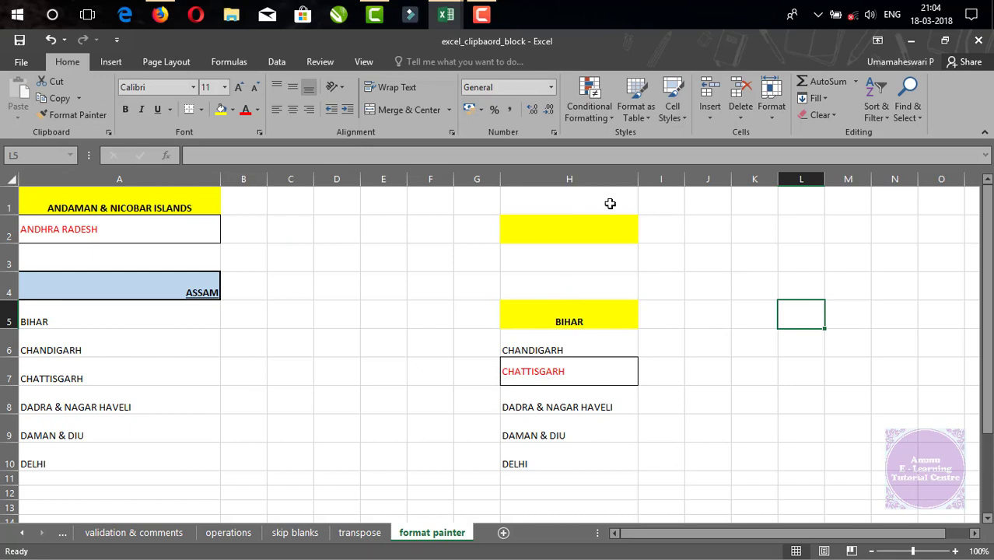
- Enter the sample text "hljslgsd" in the formatted cell H2
left_click(579, 233)
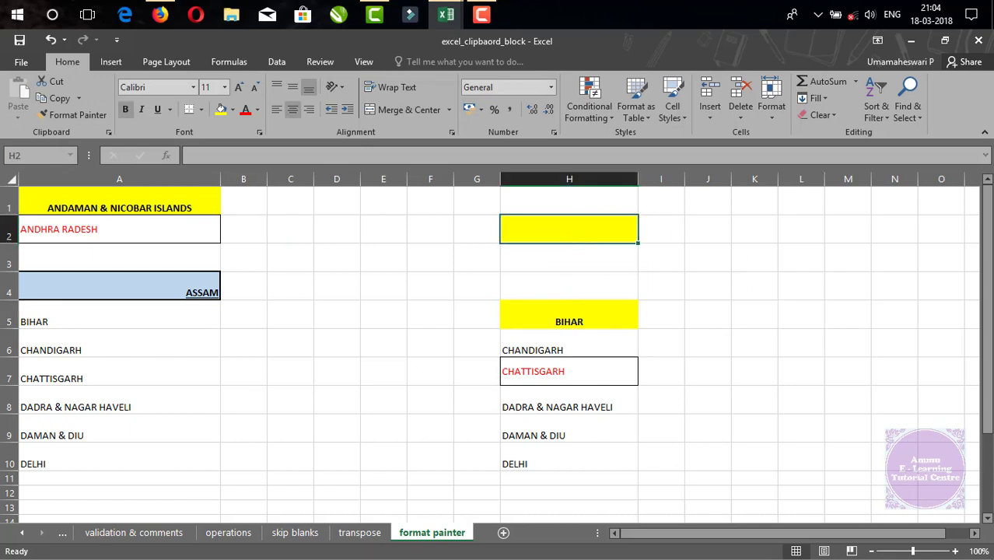
type("hljslgsd")
key("Return")
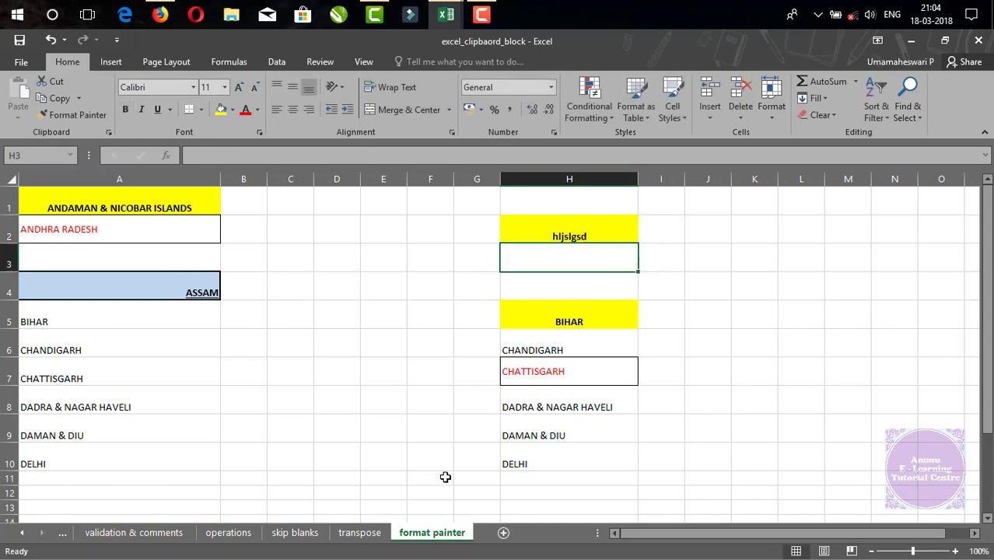
left_click(276, 362)
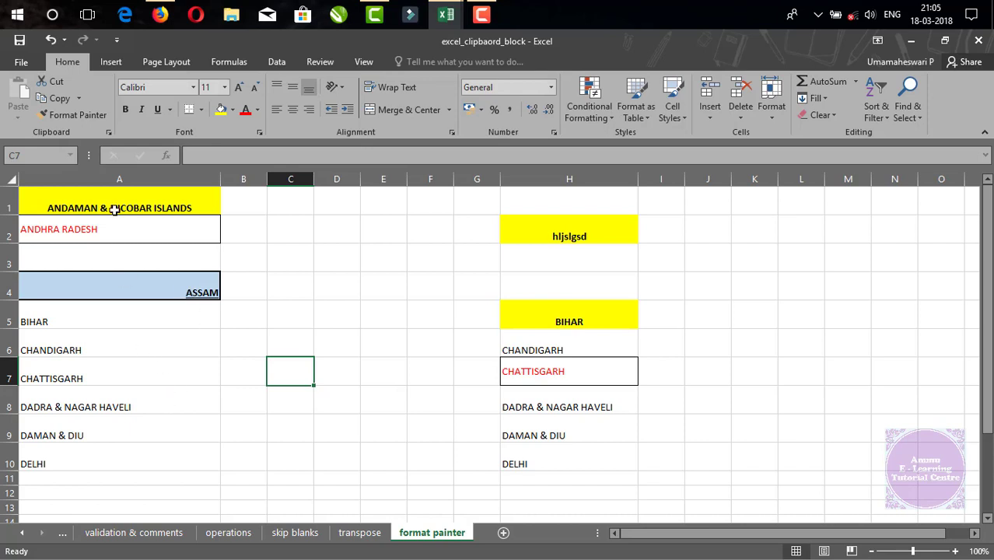
- Try copying the formatting of cell A1 onto the range A5:A10 with Format Painter and undo it
left_click(111, 204)
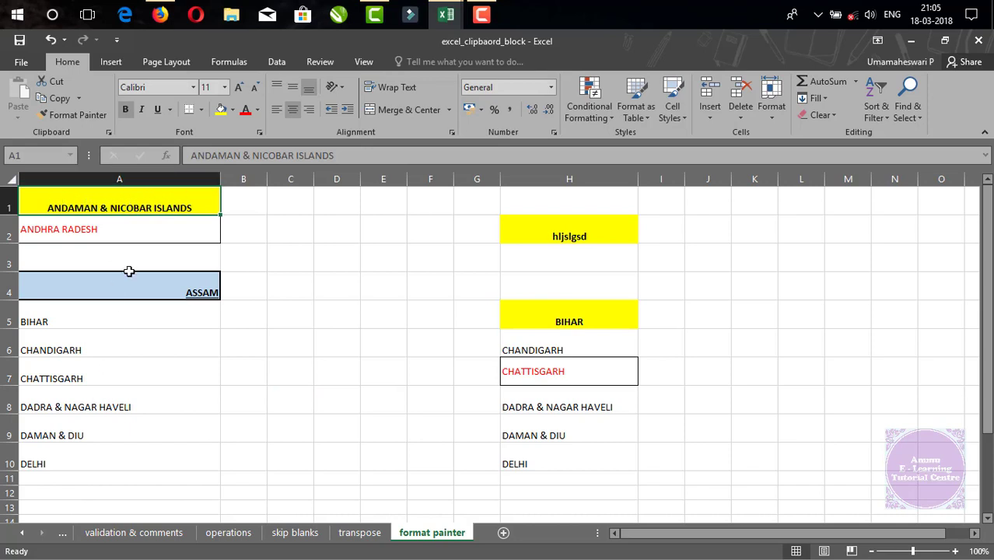
left_click_drag(89, 319, 85, 466)
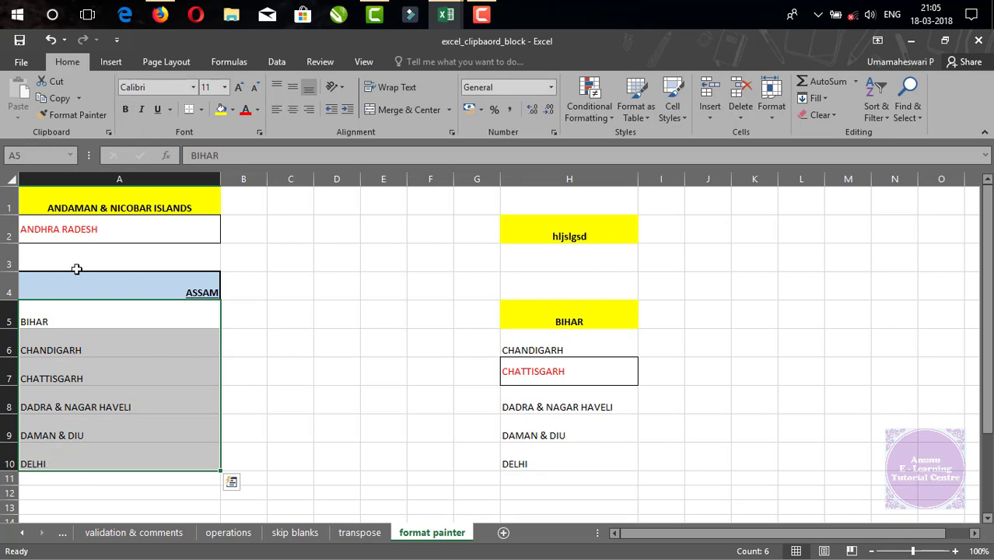
left_click(342, 377)
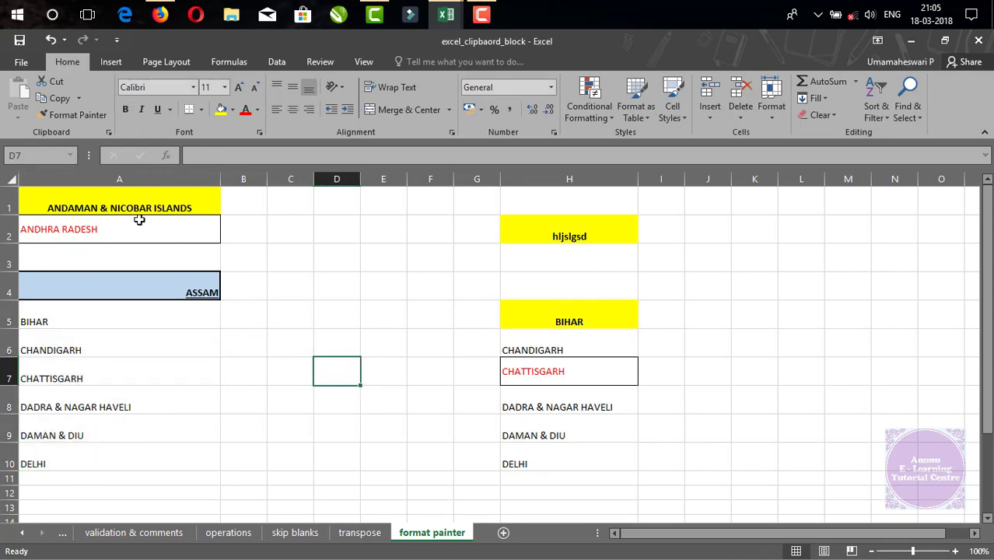
left_click(126, 208)
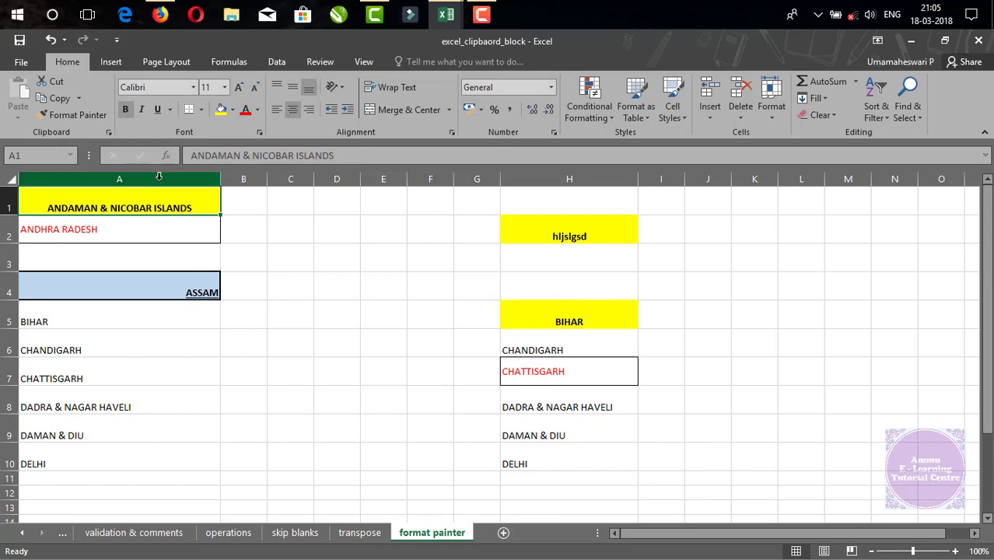
left_click(69, 115)
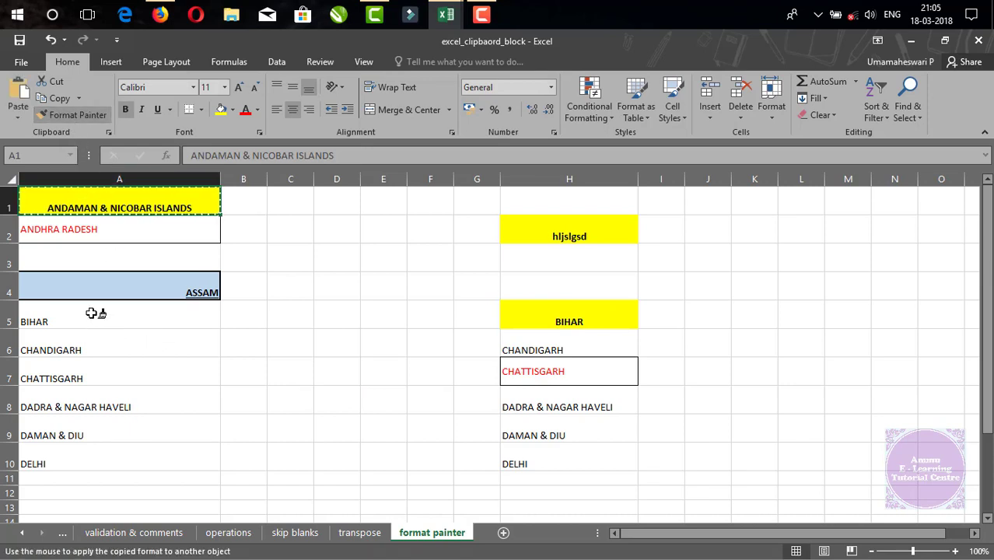
left_click_drag(92, 315, 78, 466)
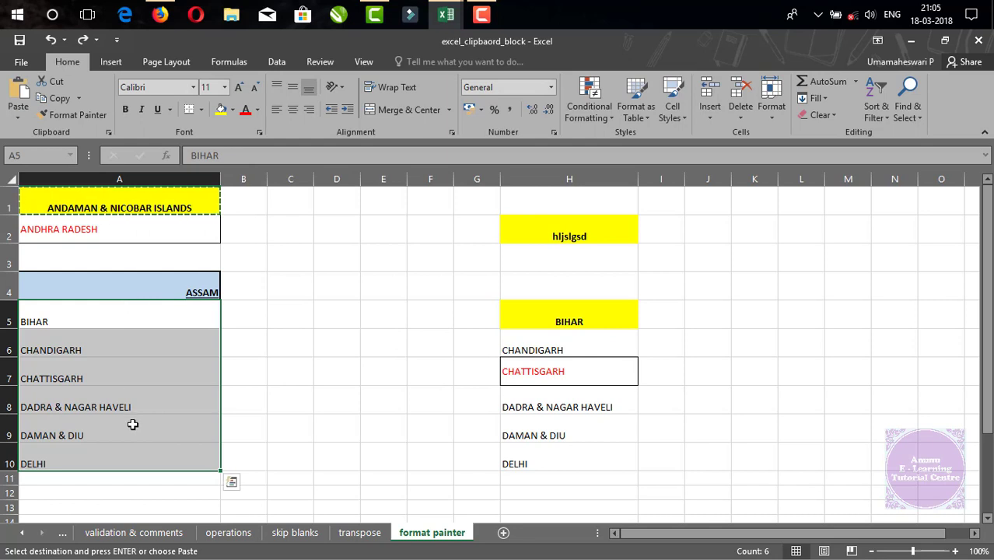
left_click(257, 231)
key("Escape")
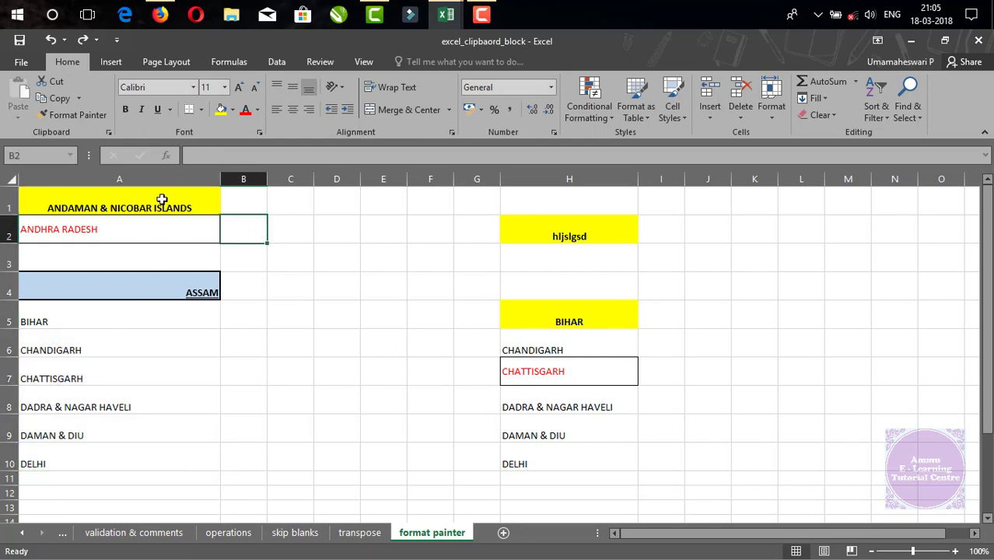
left_click(148, 208)
left_click(45, 114)
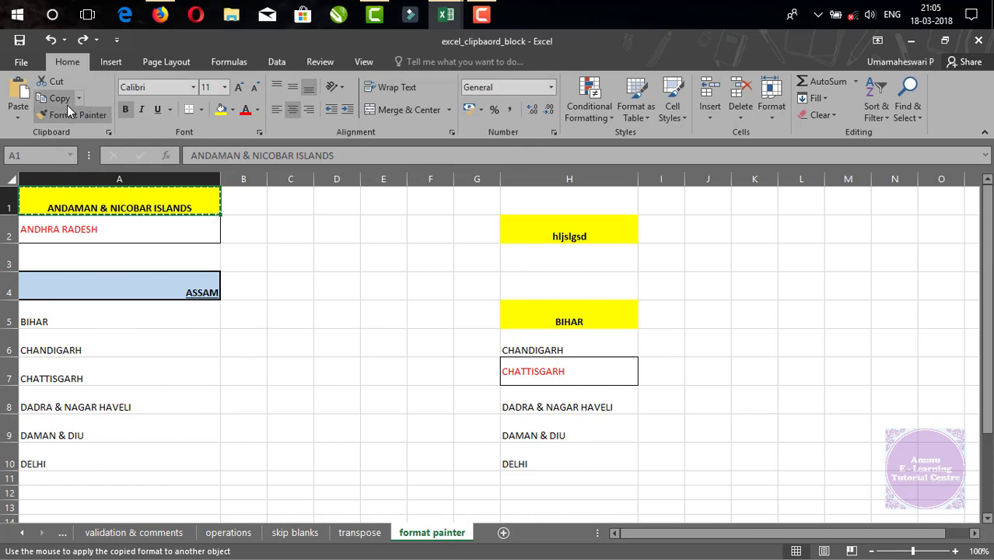
left_click(189, 212)
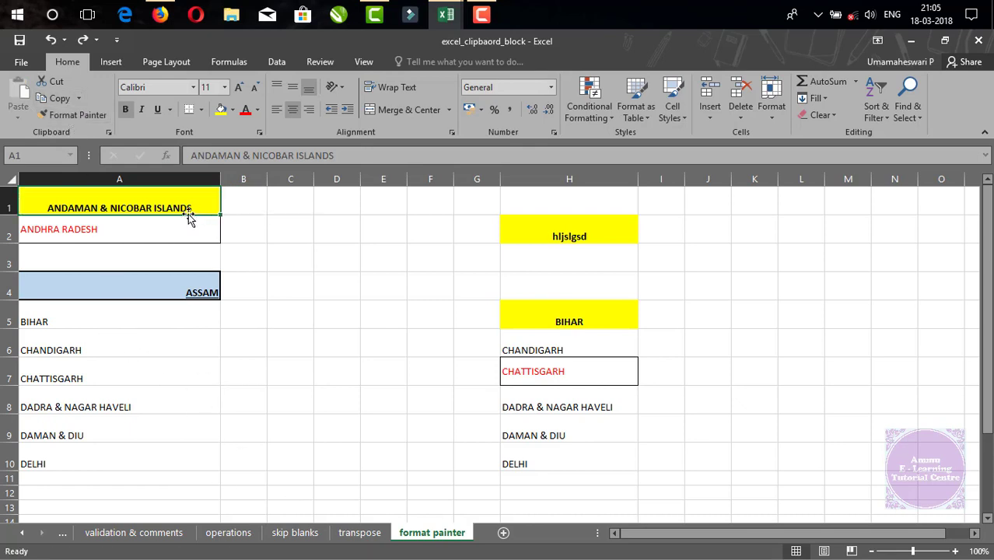
- Copy the formatting of the ASSAM cell A4 onto cells A6, A8 and A10 with Format Painter locked on for repeated use
left_click(139, 289)
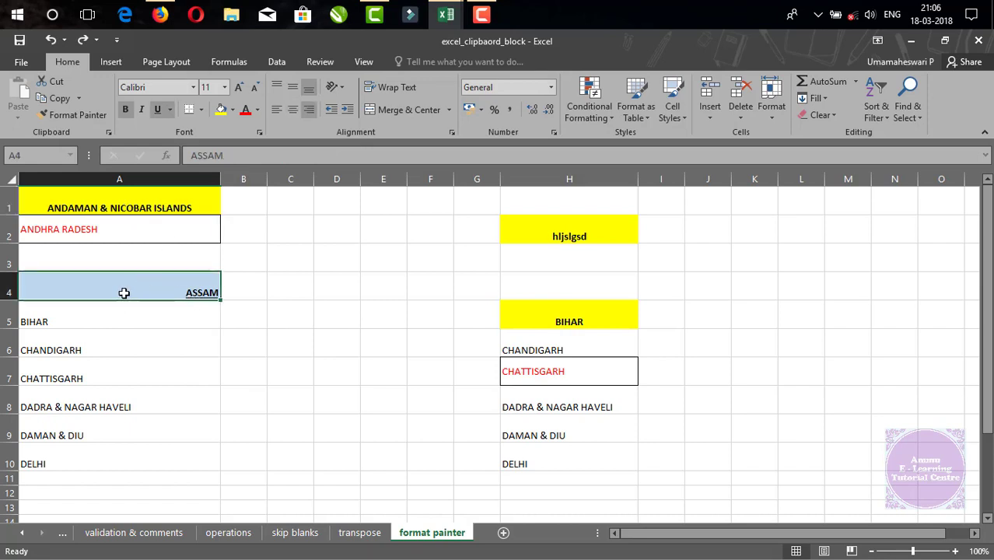
left_click(85, 117)
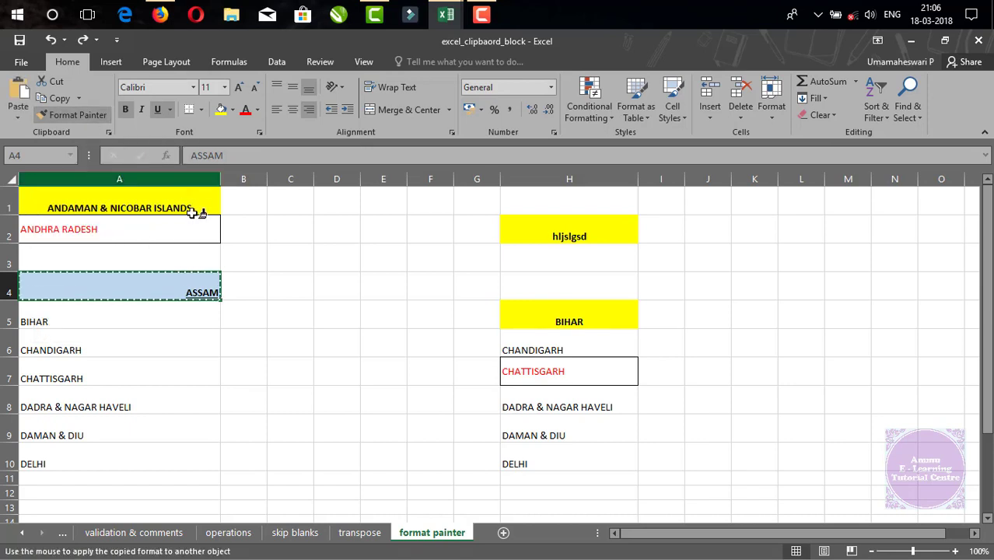
left_click(117, 345)
left_click(109, 404)
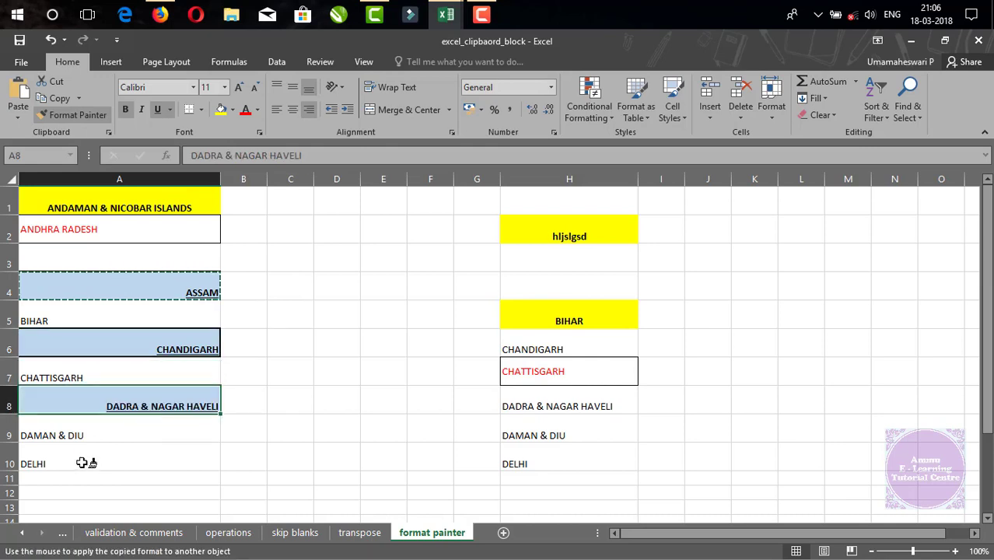
left_click(87, 462)
- Apply the same ASSAM cell formatting to cells H10, H8 and H6, and turn Format Painter off
left_click(533, 463)
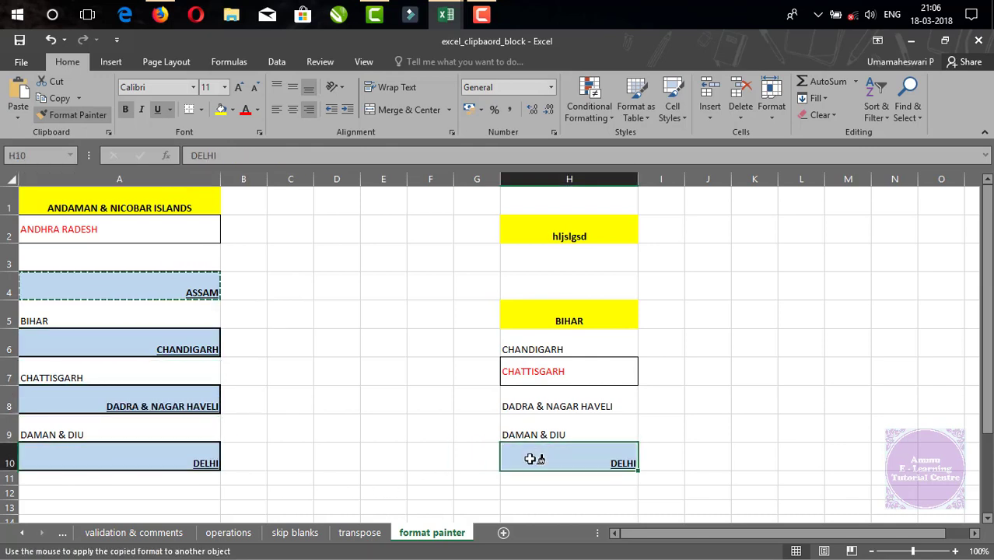
left_click(587, 406)
left_click(559, 340)
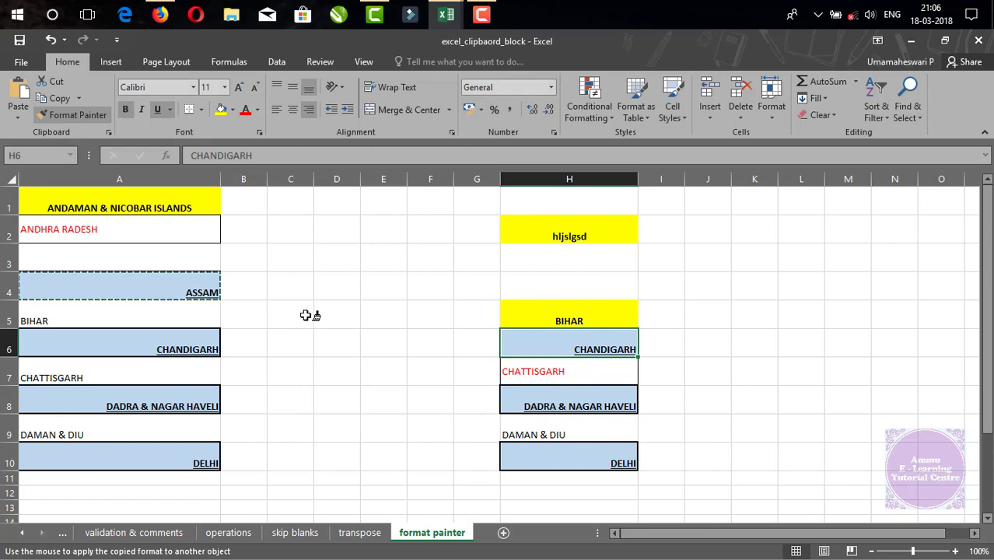
key("Escape")
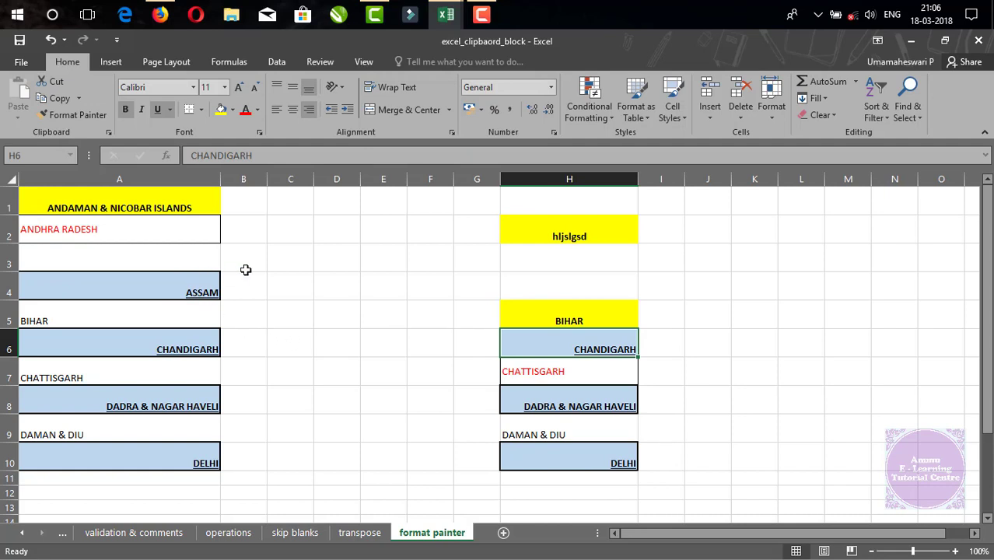
left_click(79, 113)
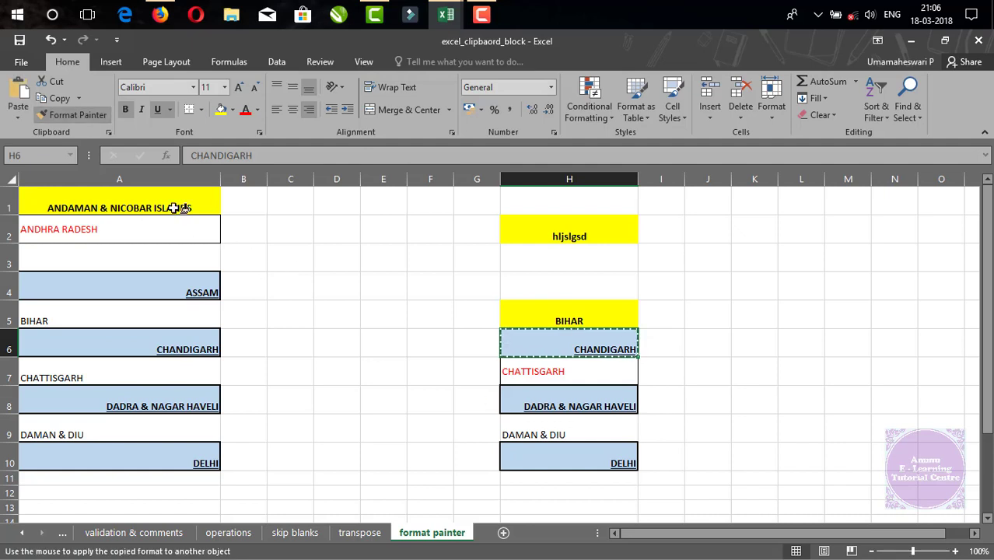
left_click(72, 116)
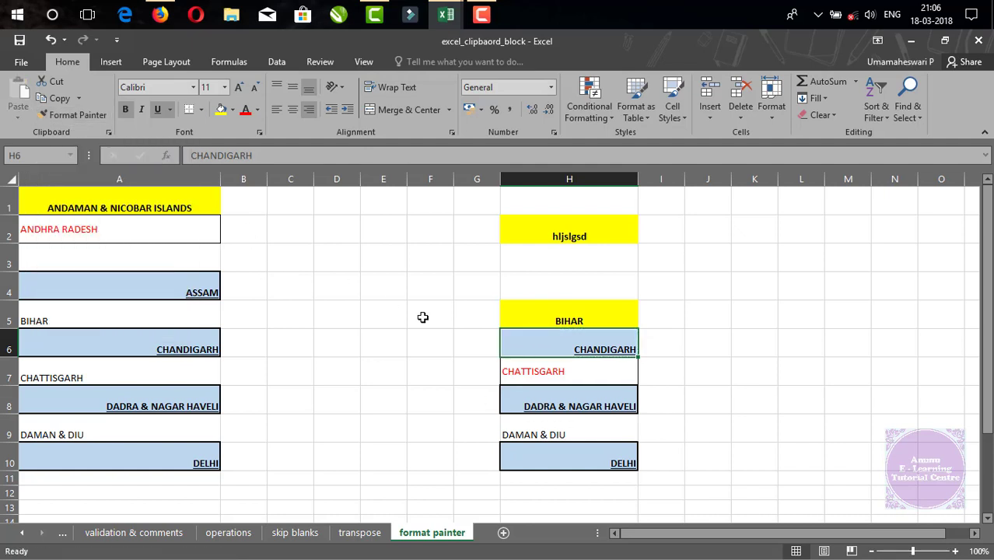